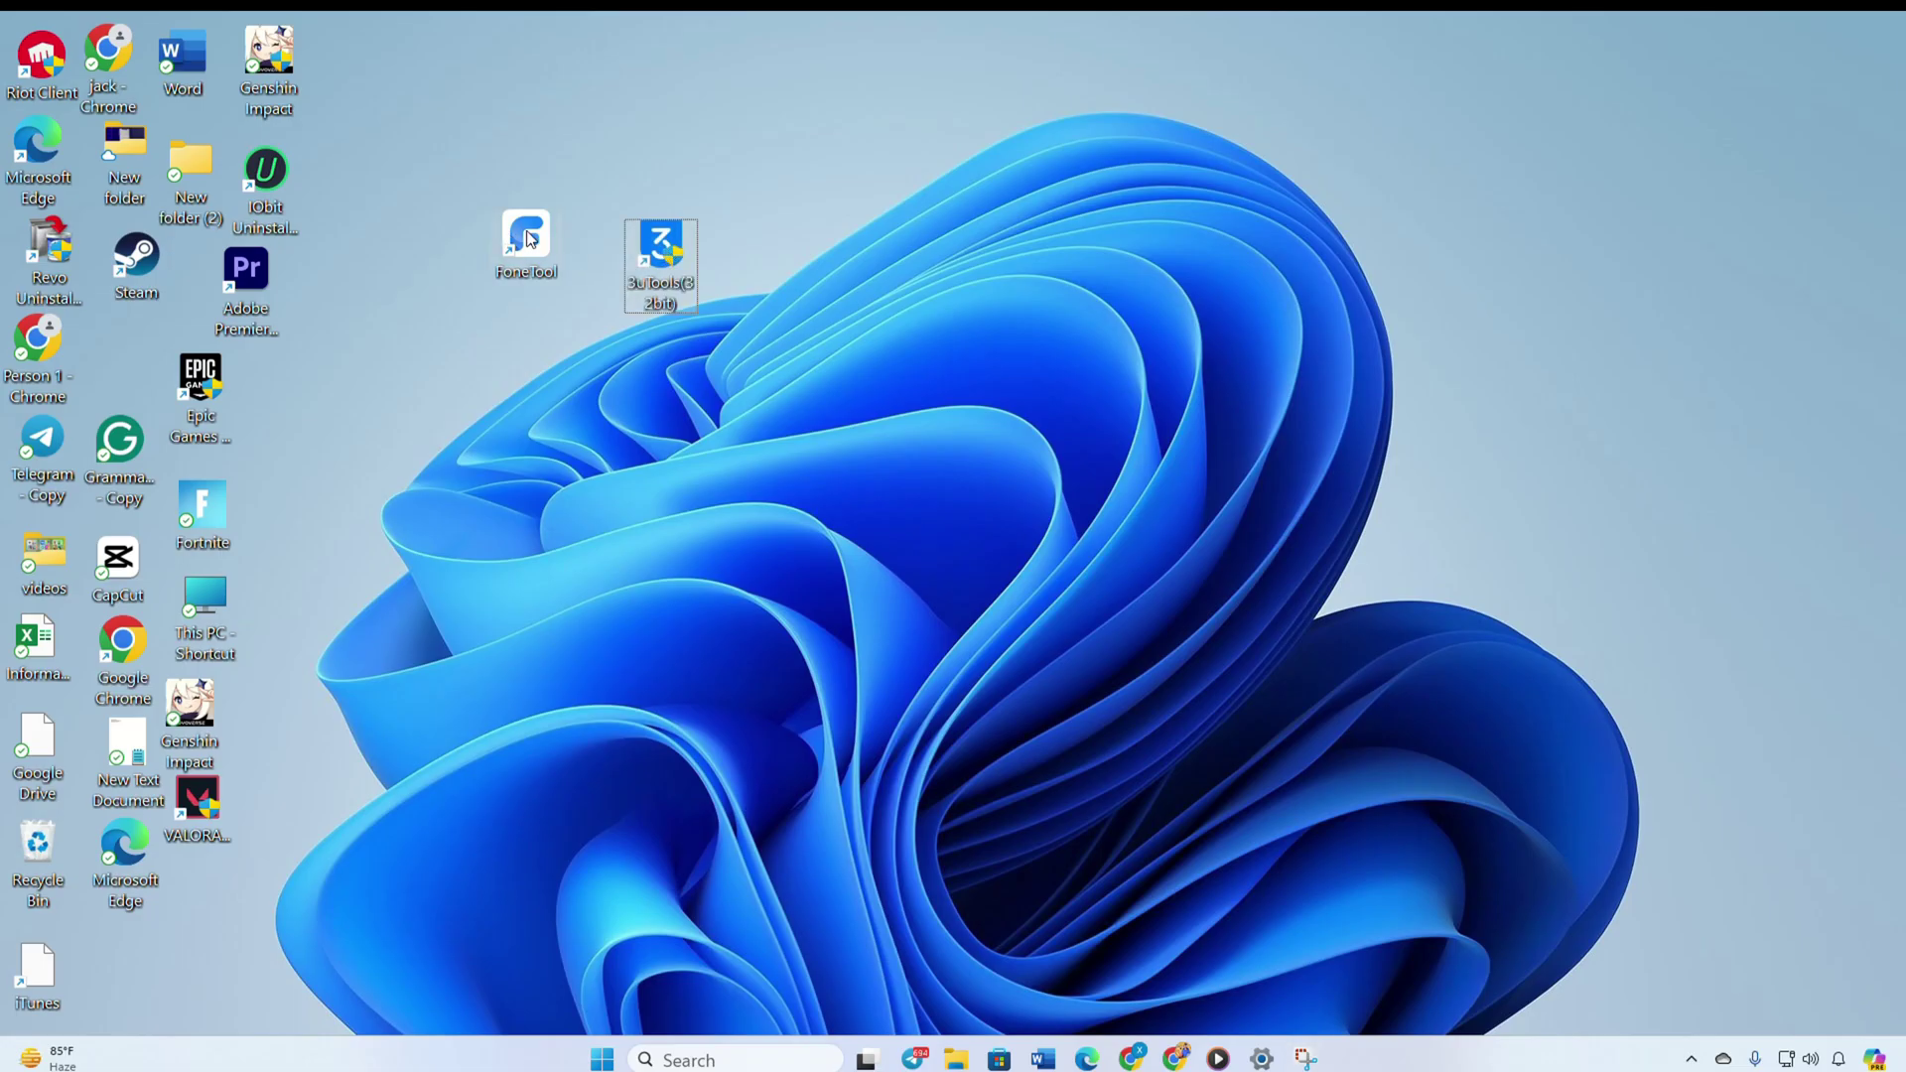
Drag the FoneTool shortcut into the left icon column beside Chrome and Epic Games
{"action": "left_click_drag", "start_coordinate": [122, 321], "coordinate": [134, 339]}
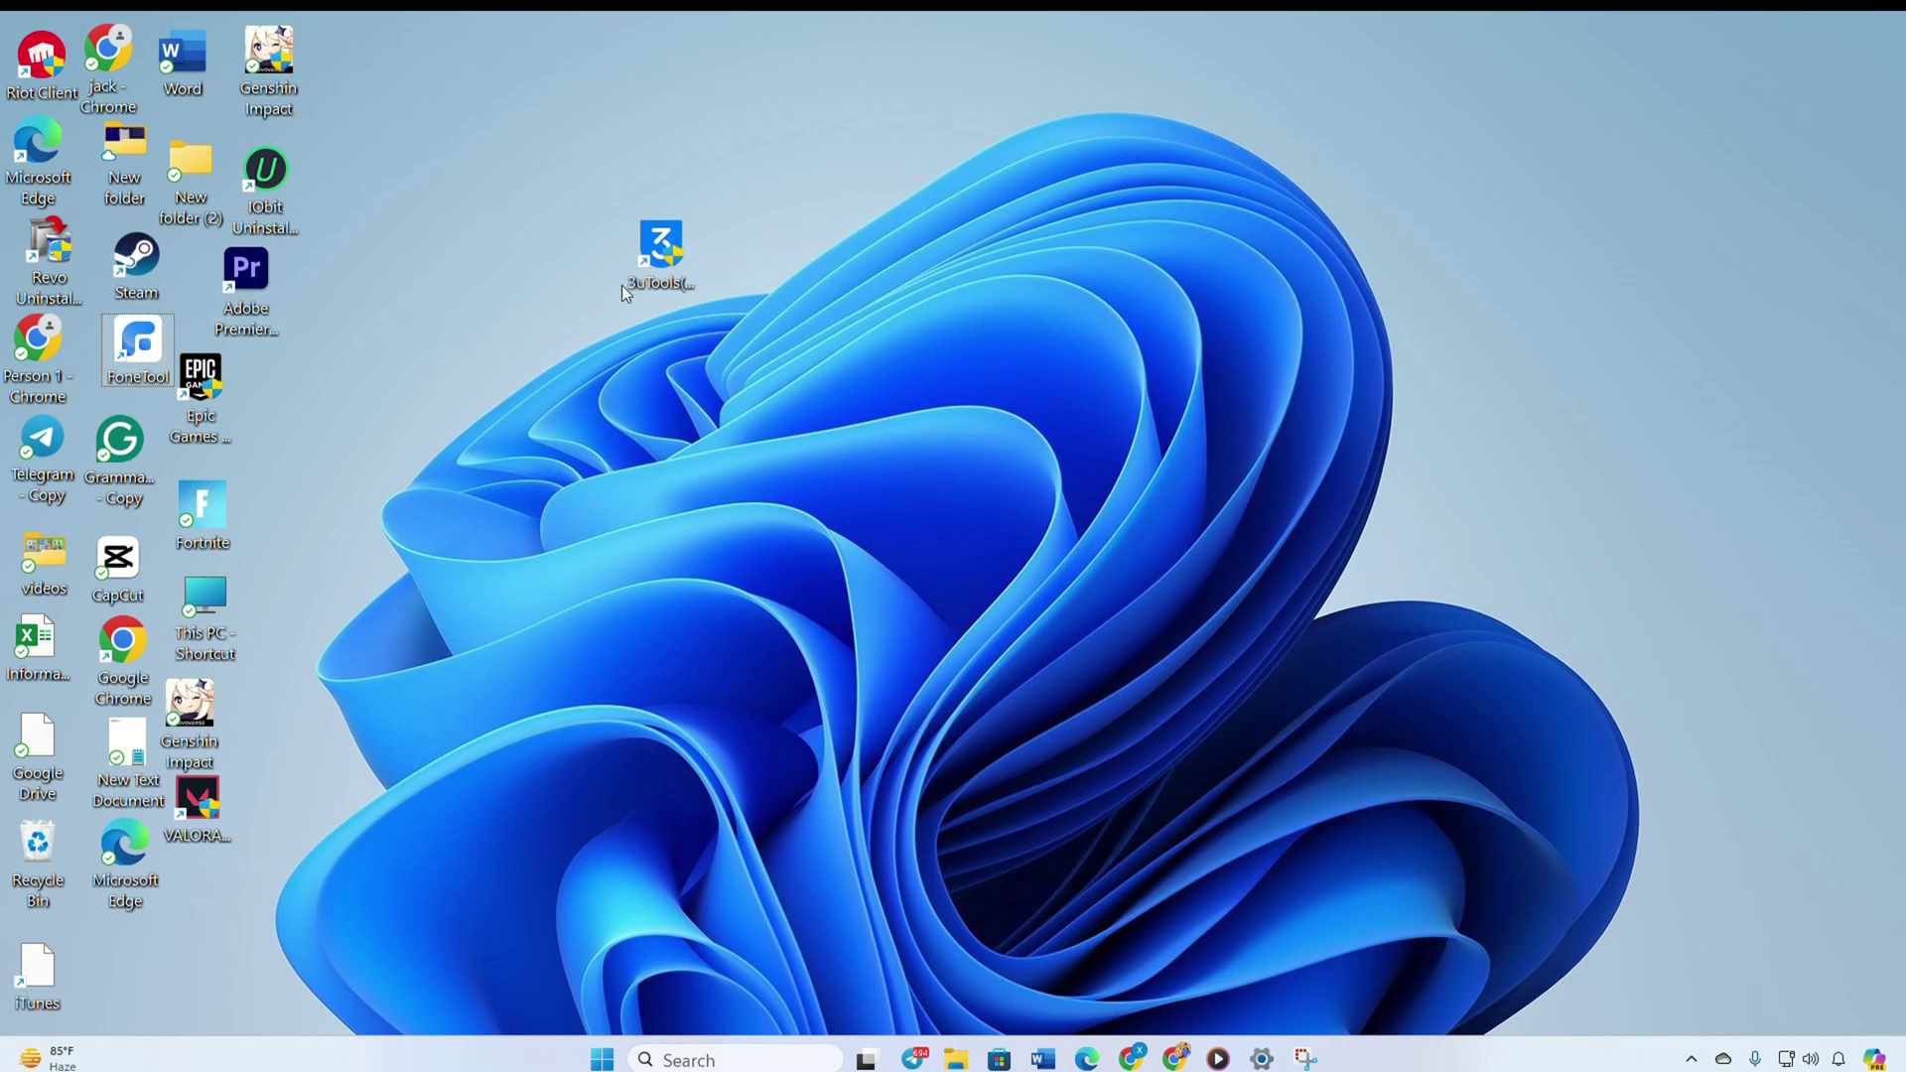